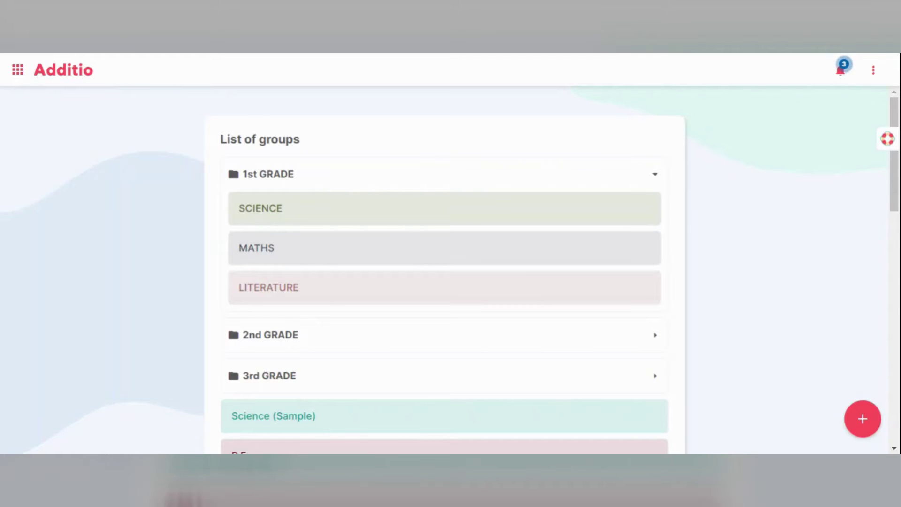
Step: Open a blank New group form with default class dates 01/09/2021 to 30/06/2022
{"action": "left_click", "coordinate": [18, 70]}
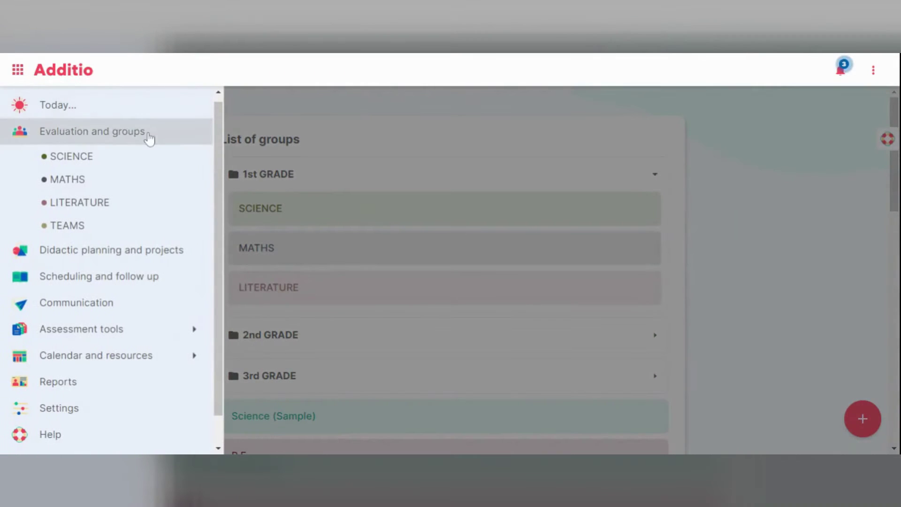
{"action": "left_click", "coordinate": [292, 162]}
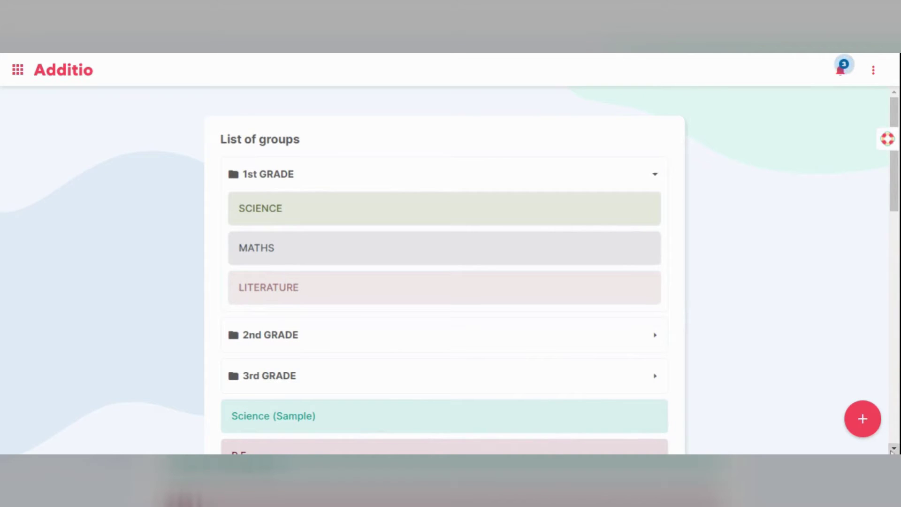
{"action": "left_click", "coordinate": [866, 427]}
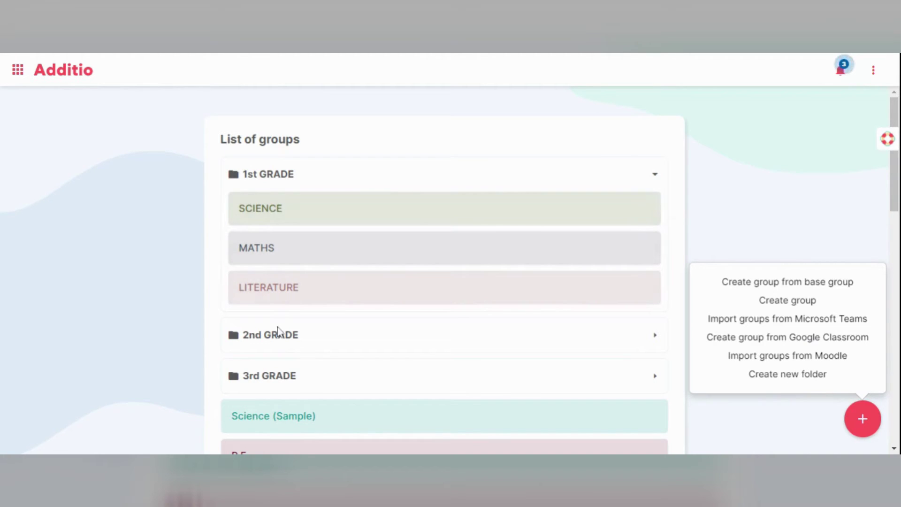
{"action": "left_click", "coordinate": [732, 187]}
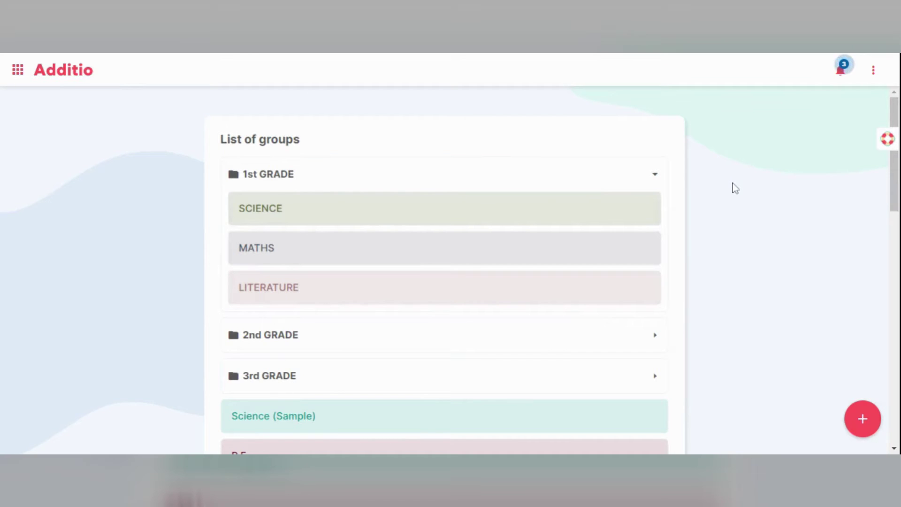
{"action": "left_click", "coordinate": [863, 419]}
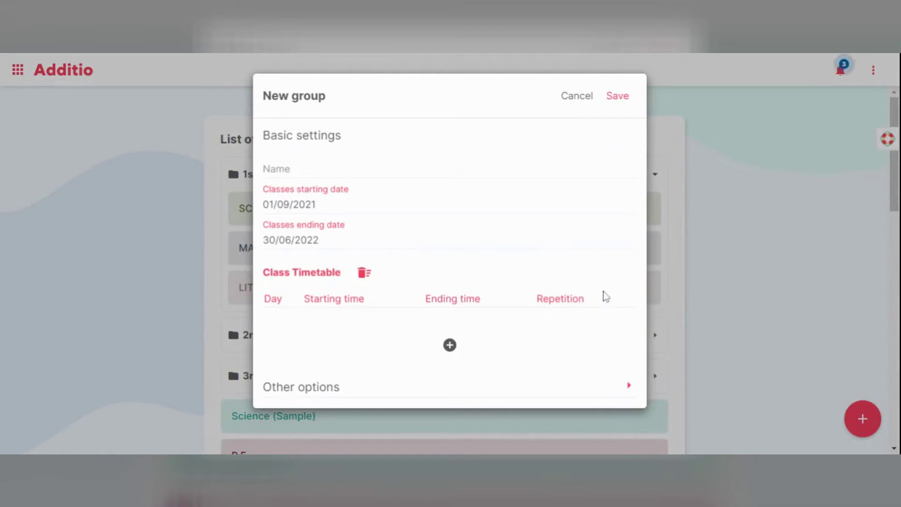
Step: Name the group 'Physical education' and set its classes ending date to 29/06/2022
{"action": "left_click", "coordinate": [286, 169]}
{"action": "type", "text": "Physical educa"}
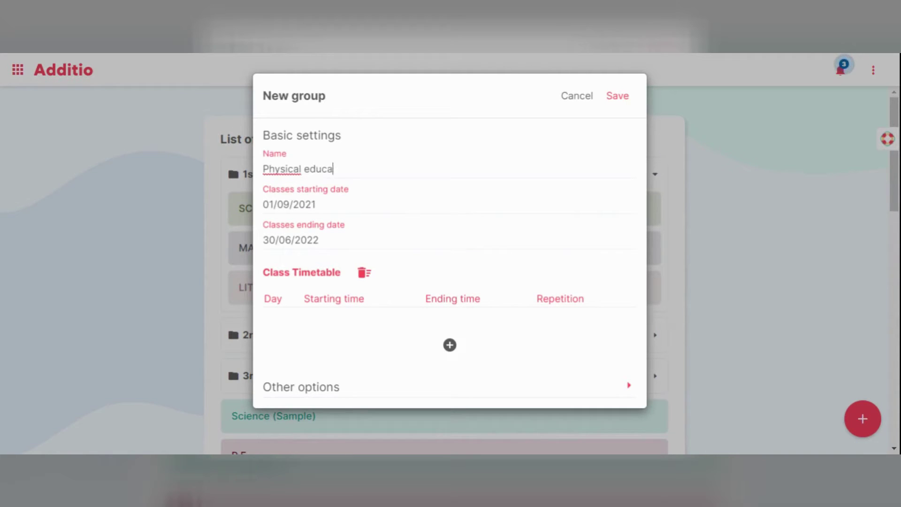
{"action": "type", "text": "tion"}
{"action": "left_click", "coordinate": [273, 204]}
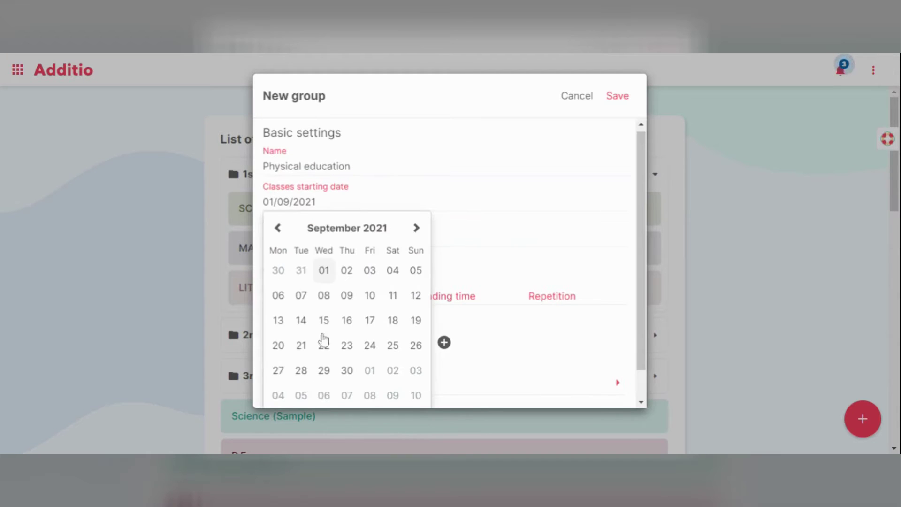
{"action": "left_click", "coordinate": [463, 230]}
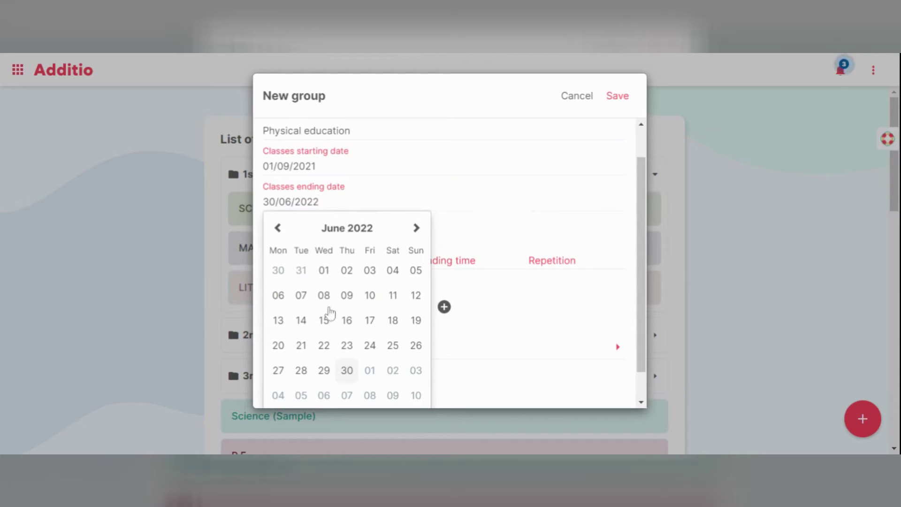
{"action": "left_click", "coordinate": [324, 370]}
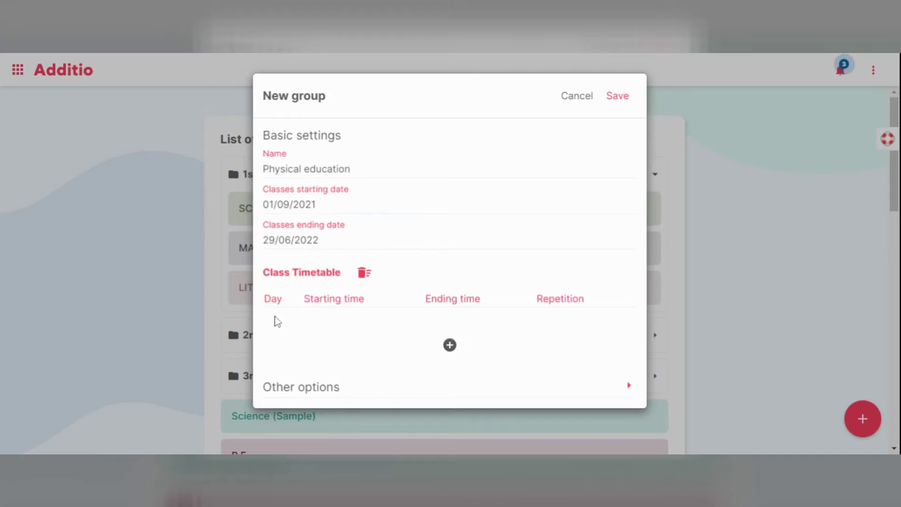
Step: Add a timetable class slot and move it to Wednesday starting at 09:00
{"action": "left_click", "coordinate": [450, 350]}
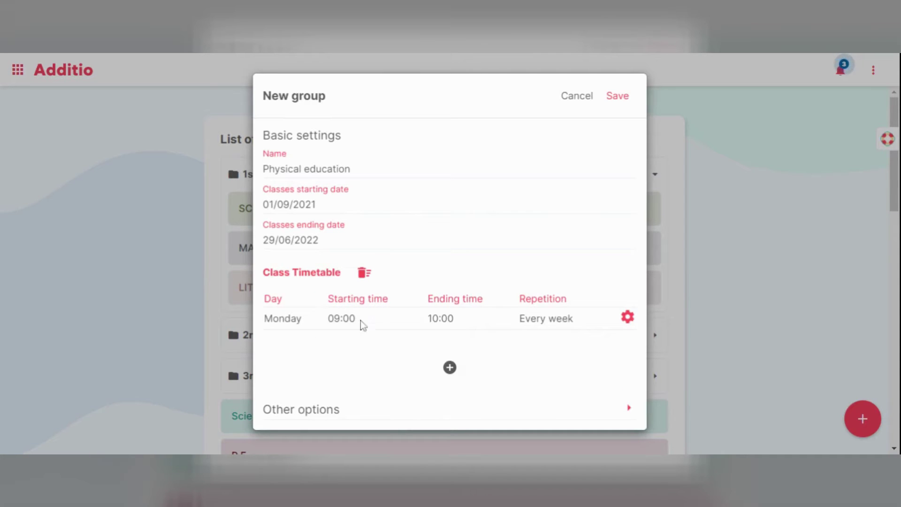
{"action": "left_click", "coordinate": [628, 318]}
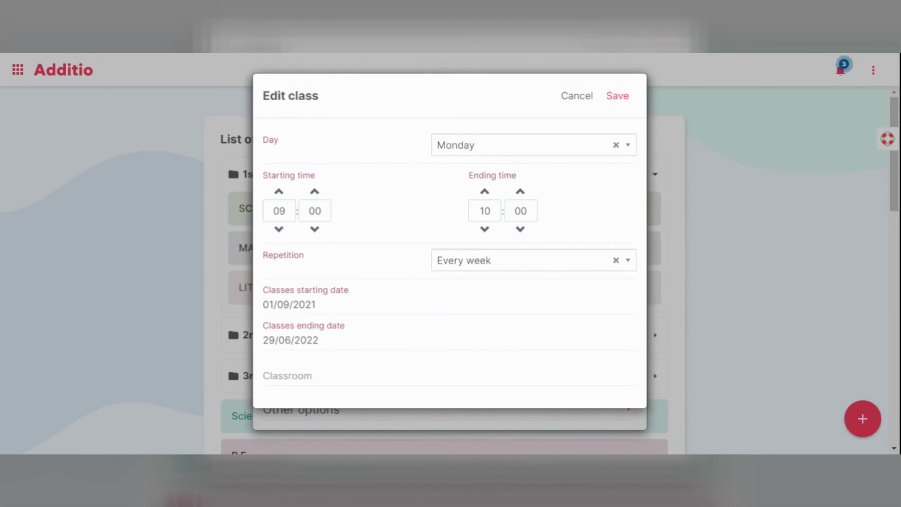
{"action": "left_click", "coordinate": [467, 145]}
{"action": "left_click", "coordinate": [474, 205]}
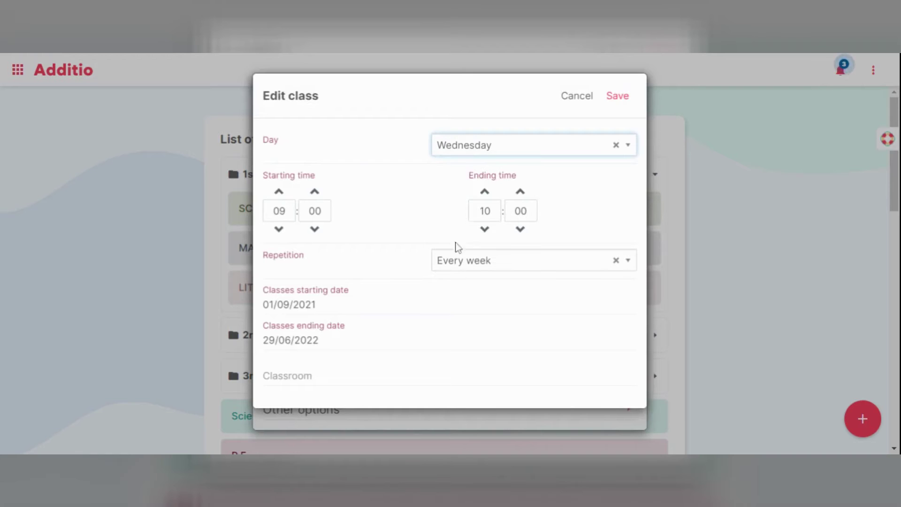
{"action": "left_click", "coordinate": [279, 229]}
{"action": "left_click", "coordinate": [279, 193]}
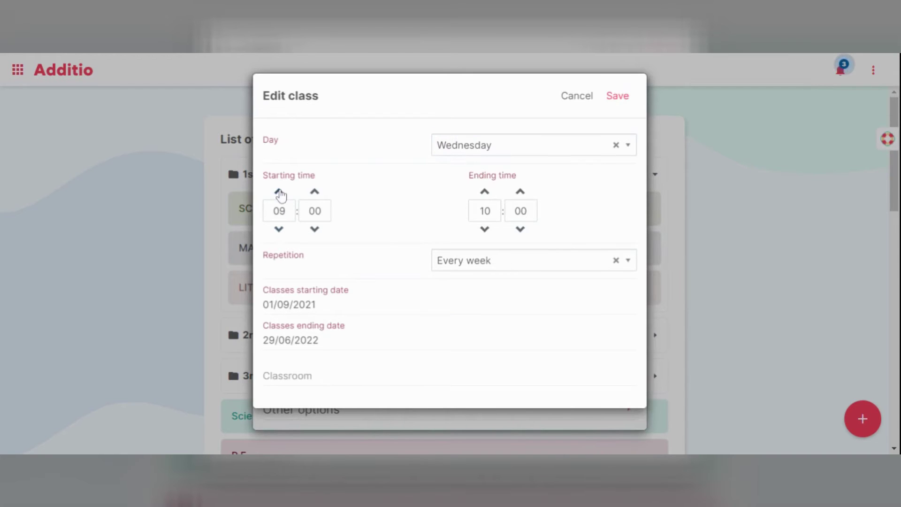
Step: Make the Wednesday class end at 10:30, repeat every week, and save it
{"action": "left_click", "coordinate": [521, 192]}
{"action": "left_click", "coordinate": [522, 192]}
{"action": "left_click", "coordinate": [521, 192]}
{"action": "left_click", "coordinate": [521, 192]}
{"action": "left_click", "coordinate": [521, 192]}
{"action": "left_click", "coordinate": [521, 192]}
{"action": "left_click", "coordinate": [498, 269]}
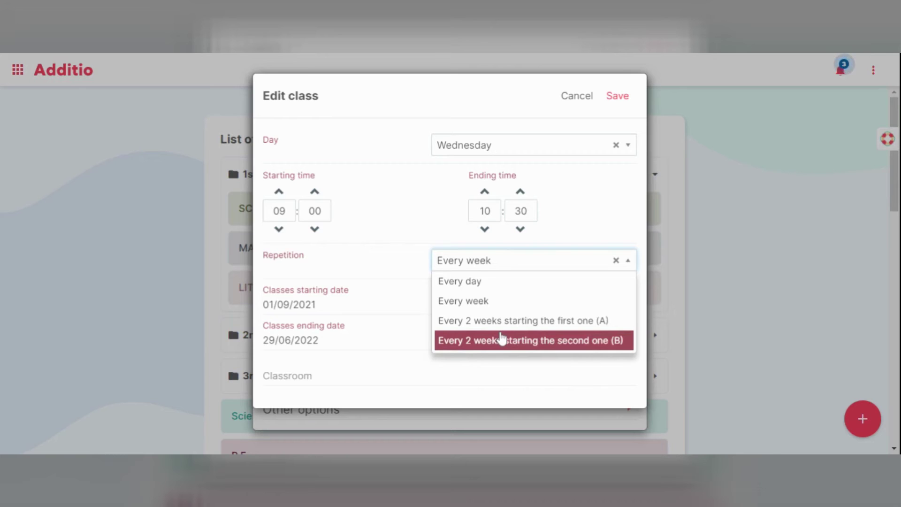
{"action": "left_click", "coordinate": [499, 301]}
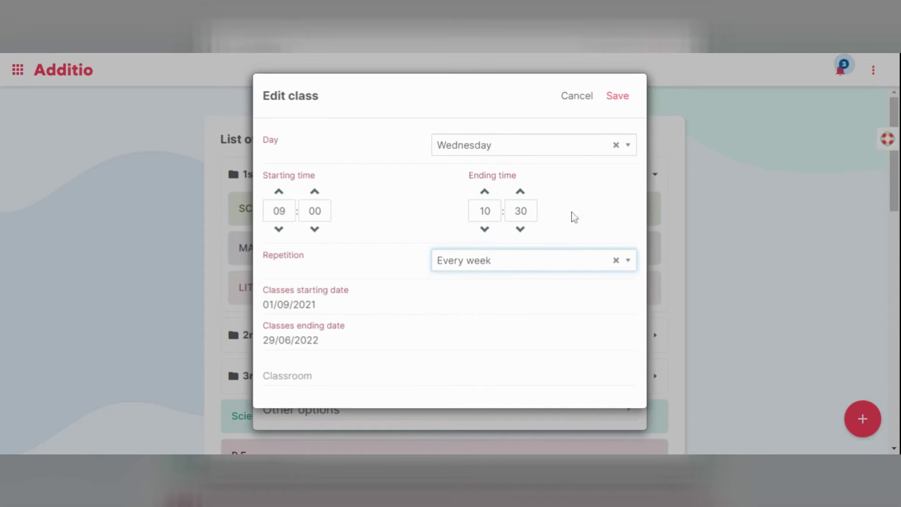
{"action": "left_click", "coordinate": [627, 94]}
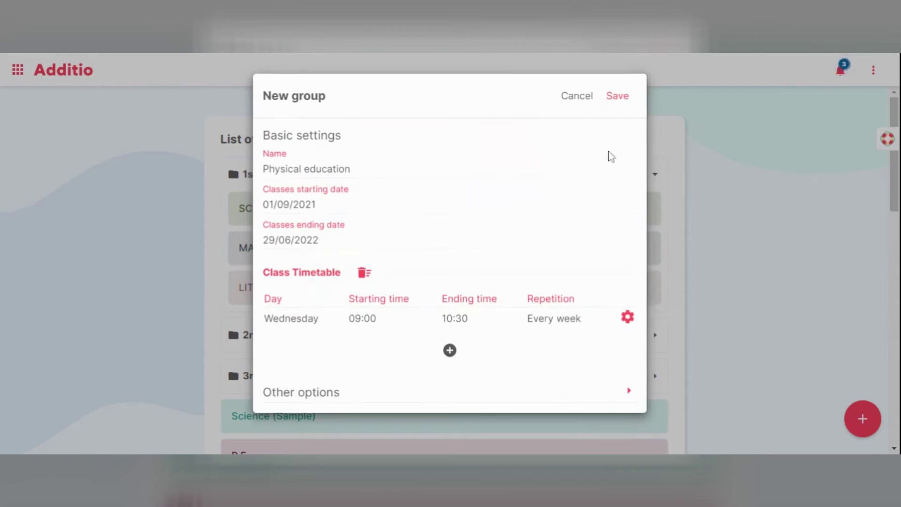
Step: Save the Physical education group and show its student import options
{"action": "left_click", "coordinate": [627, 96]}
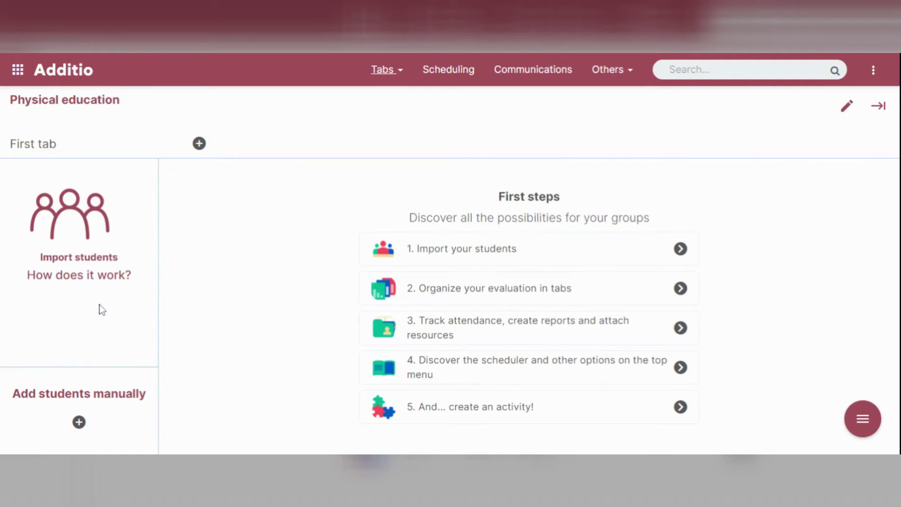
{"action": "left_click", "coordinate": [88, 243]}
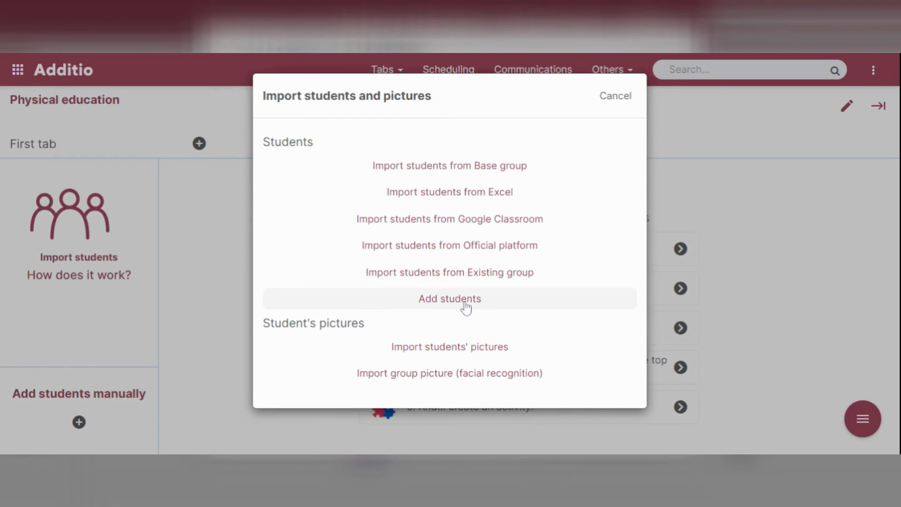
Step: Load the Excel student file with 'Titles in the first row' ticked and continue to field linking
{"action": "left_click", "coordinate": [464, 198]}
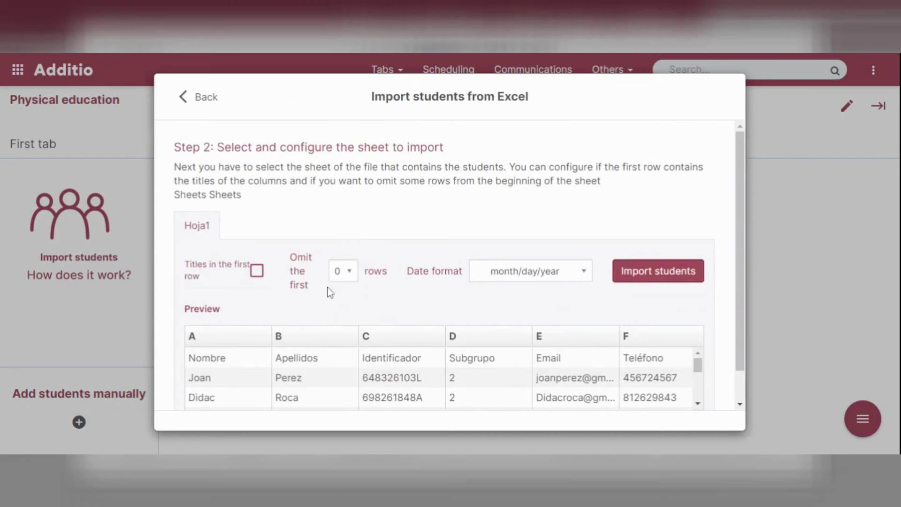
{"action": "left_click", "coordinate": [264, 276]}
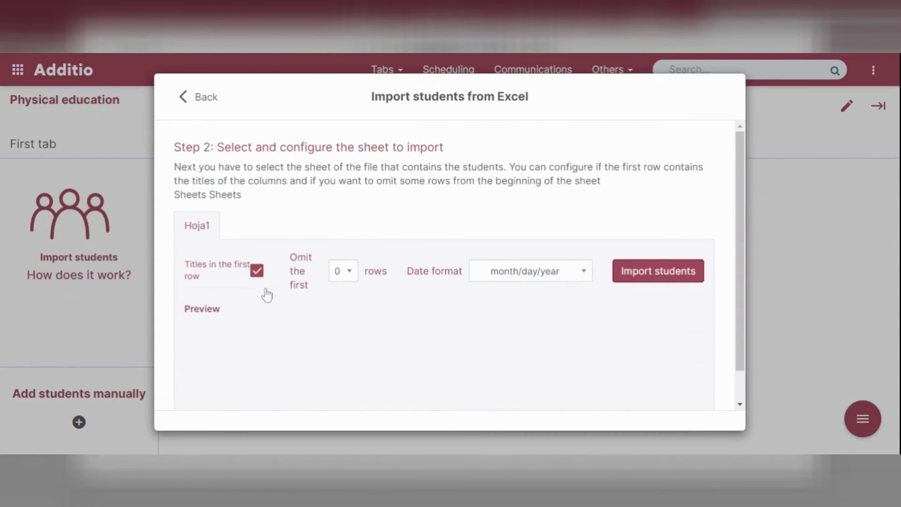
{"action": "scroll", "coordinate": [219, 364], "scroll_direction": "down", "scroll_amount": 3}
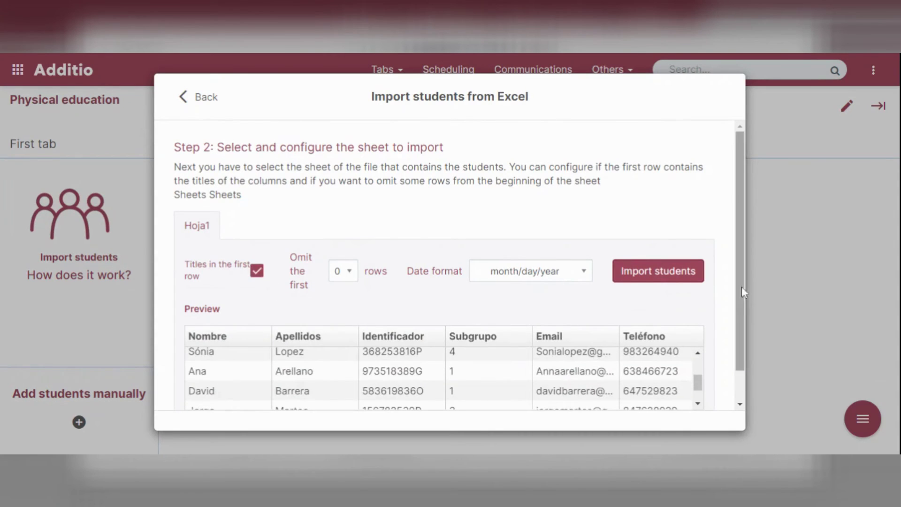
{"action": "left_click", "coordinate": [680, 277]}
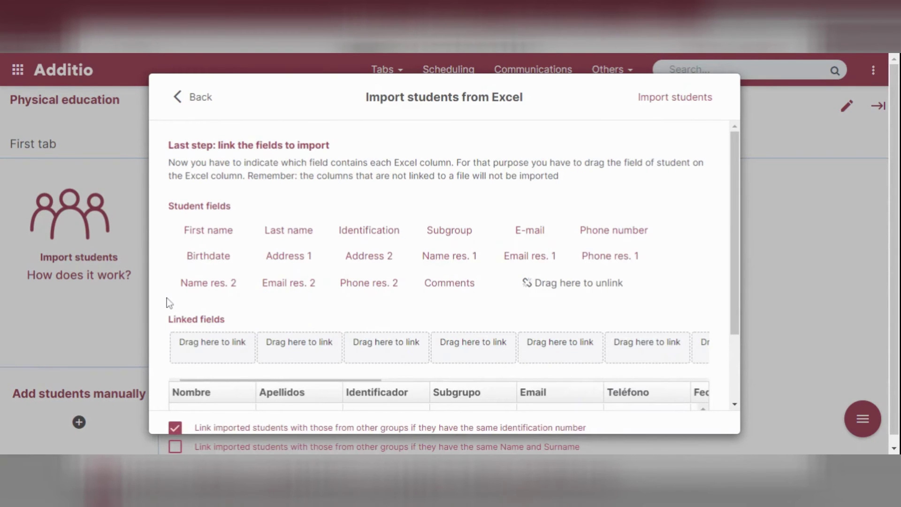
Step: Map First name, Last name, Identification, E-mail to Nombre, Apellidos, Identificador, Email, and import the 8 students
{"action": "scroll", "coordinate": [287, 386], "scroll_direction": "down", "scroll_amount": 3}
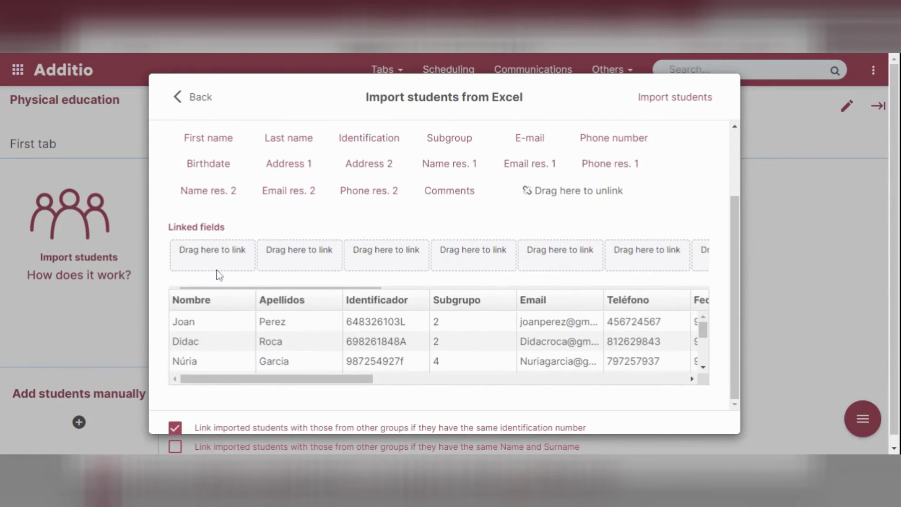
{"action": "scroll", "coordinate": [214, 316], "scroll_direction": "up", "scroll_amount": 1}
{"action": "scroll", "coordinate": [214, 316], "scroll_direction": "up", "scroll_amount": 1}
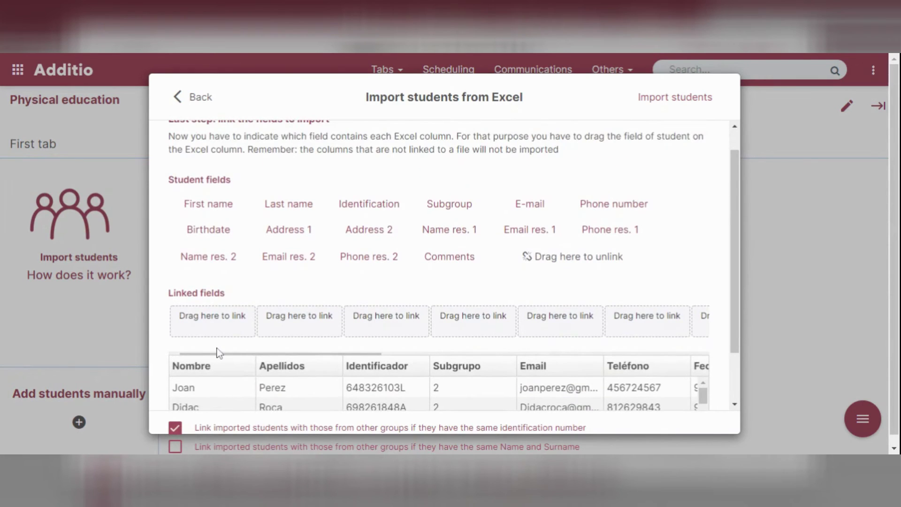
{"action": "left_click_drag", "start_coordinate": [213, 211], "coordinate": [212, 330]}
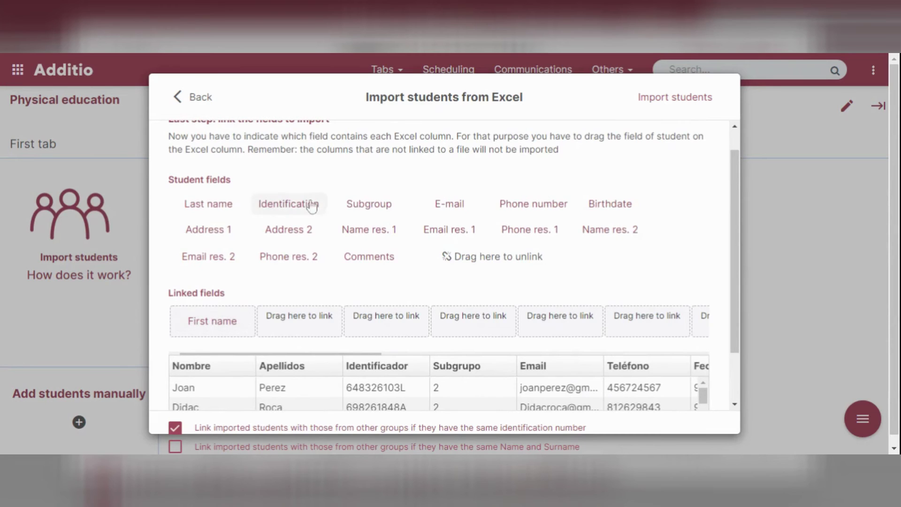
{"action": "left_click_drag", "start_coordinate": [217, 209], "coordinate": [296, 321]}
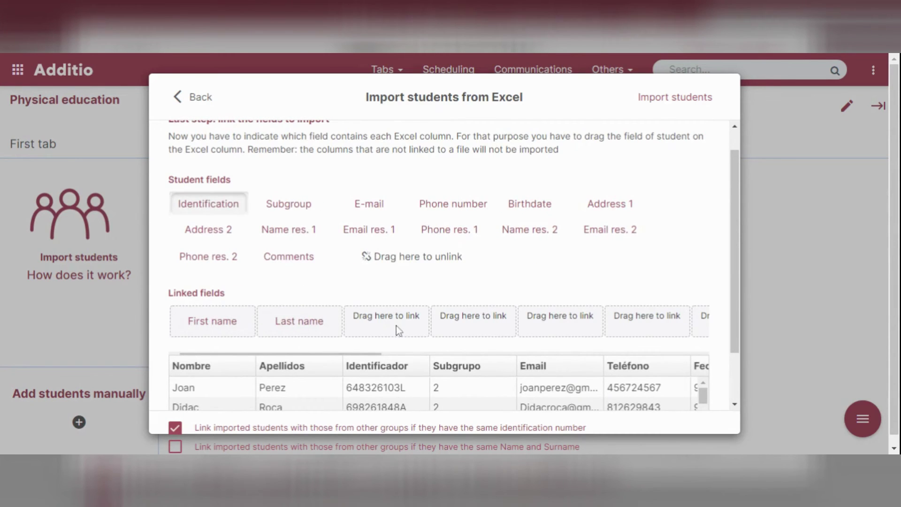
{"action": "left_click_drag", "start_coordinate": [209, 204], "coordinate": [381, 326]}
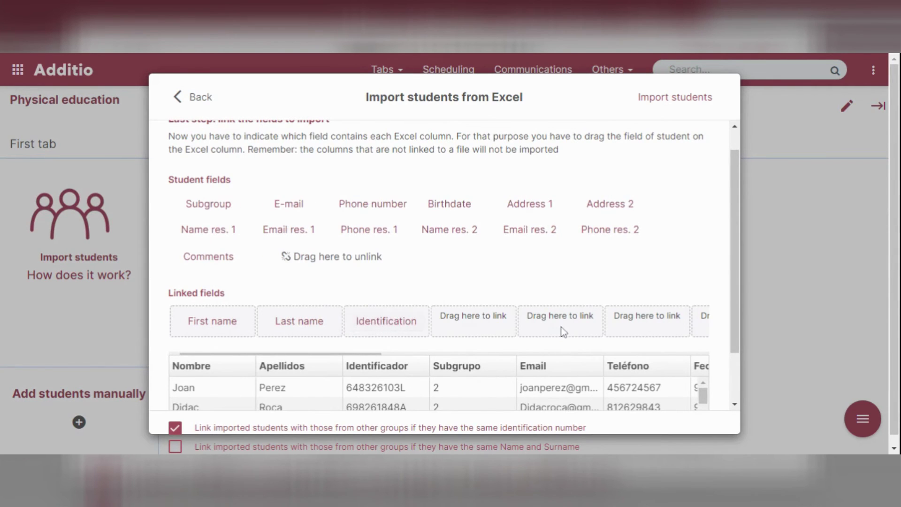
{"action": "left_click_drag", "start_coordinate": [289, 204], "coordinate": [560, 321]}
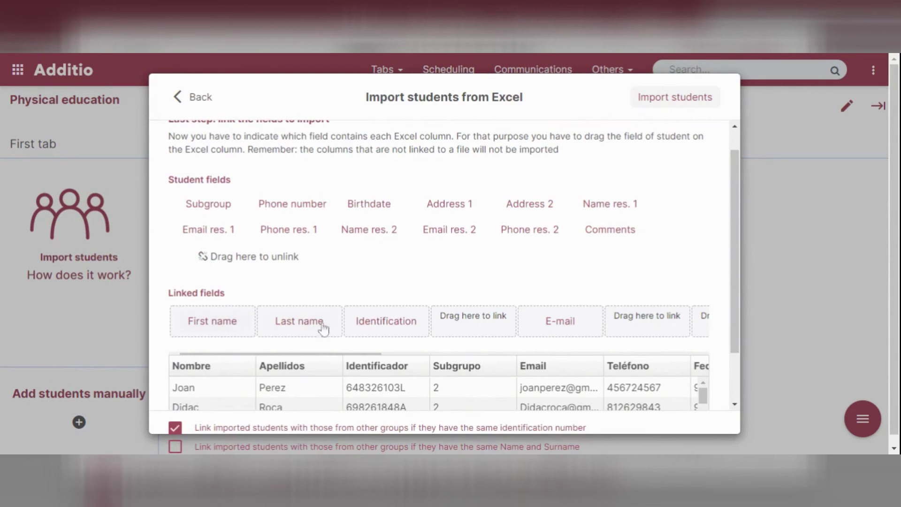
{"action": "left_click", "coordinate": [655, 100]}
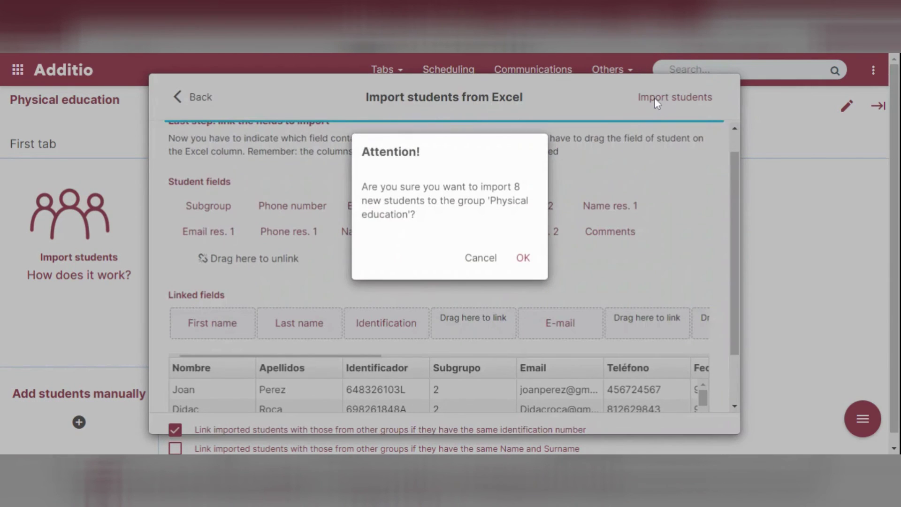
{"action": "left_click", "coordinate": [523, 261]}
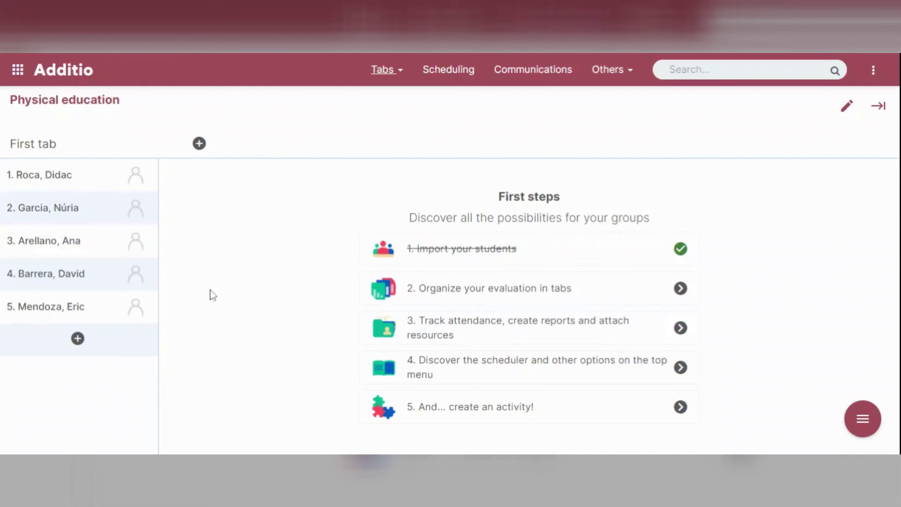
Step: Choose Students > Import students and pictures from the group's top-right menu
{"action": "left_click", "coordinate": [873, 70]}
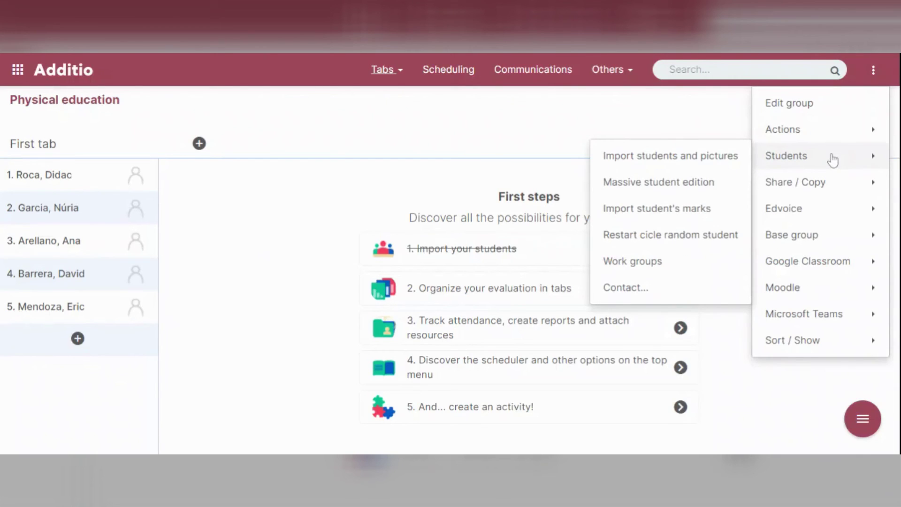
{"action": "left_click", "coordinate": [706, 160]}
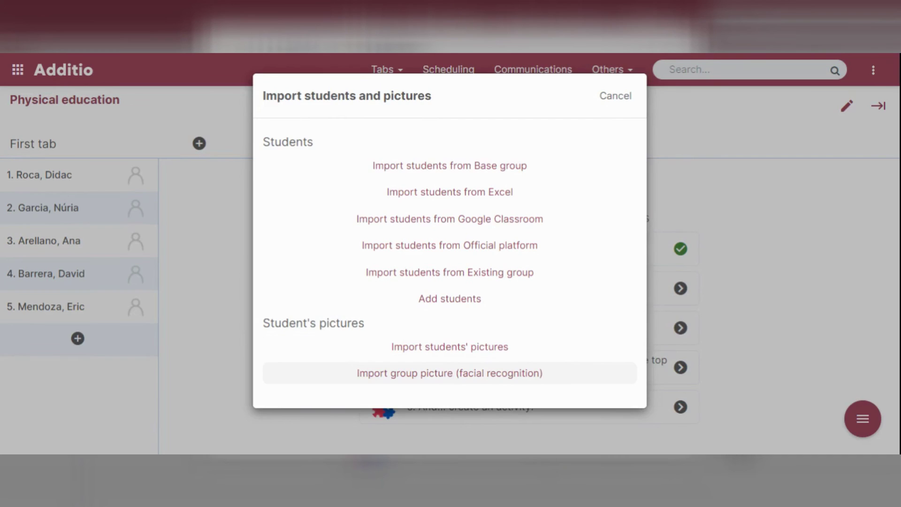
Step: Load a classroom photo under Import group picture (facial recognition) and start face detection
{"action": "left_click", "coordinate": [449, 373]}
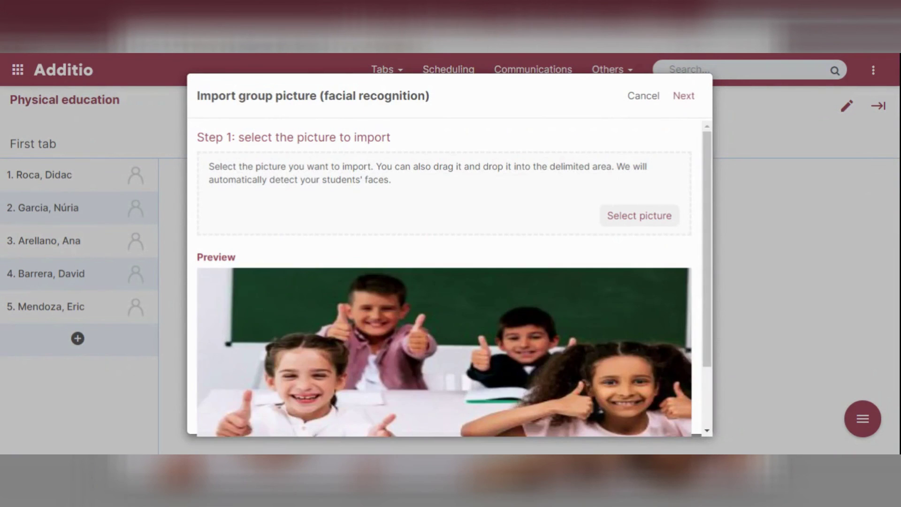
{"action": "left_click", "coordinate": [679, 95]}
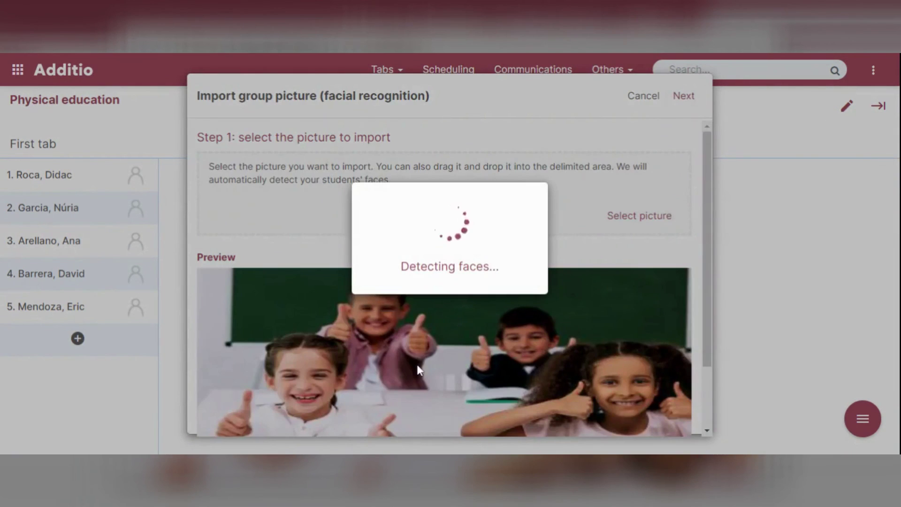